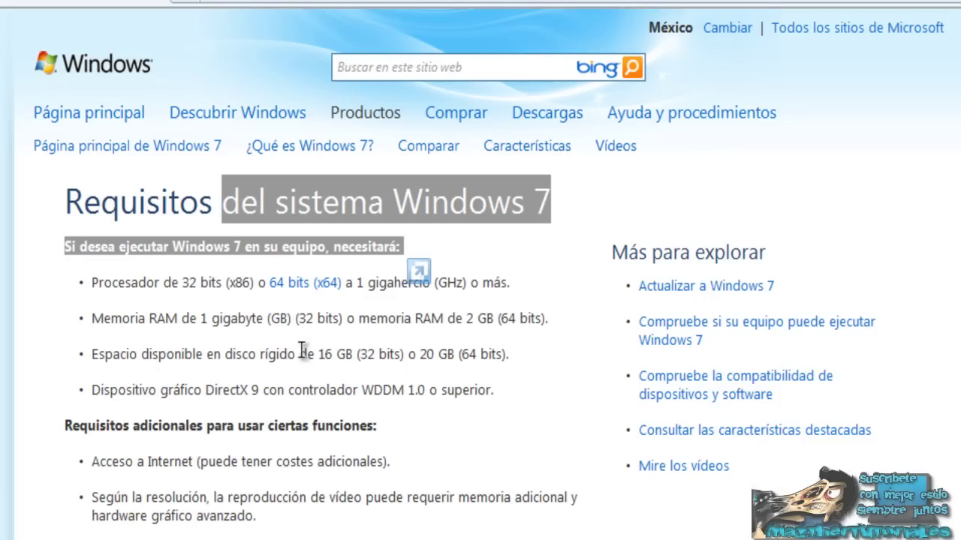
- Review the Windows 7 system requirements page, including the disk space for 32 and 64 bits and the additional requirements
left_click_drag(319, 358, 382, 362)
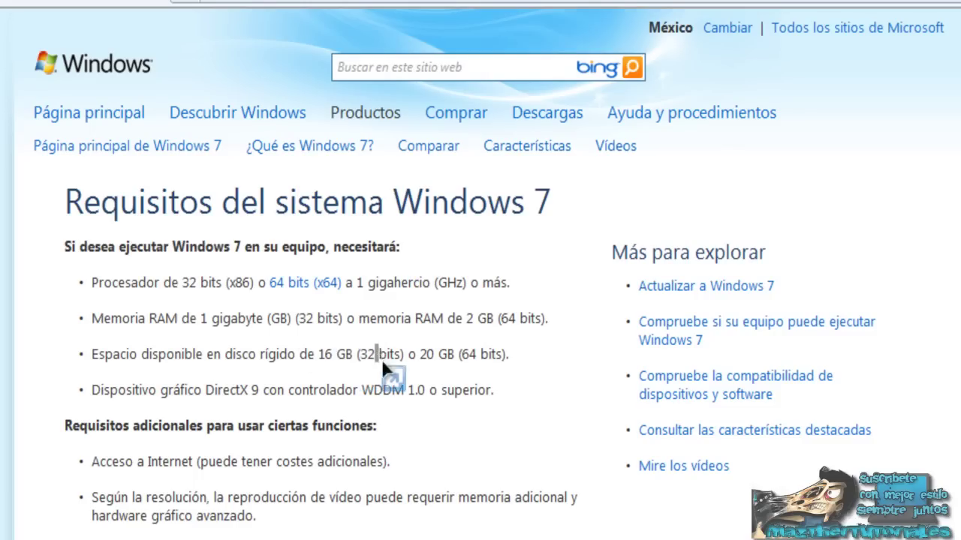
left_click_drag(476, 356, 492, 358)
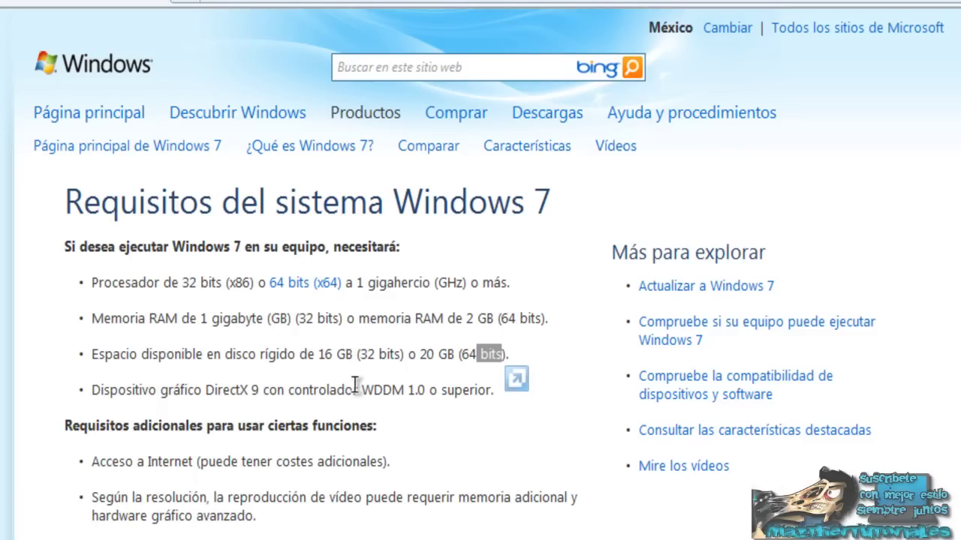
scroll(294, 446, "down", 3)
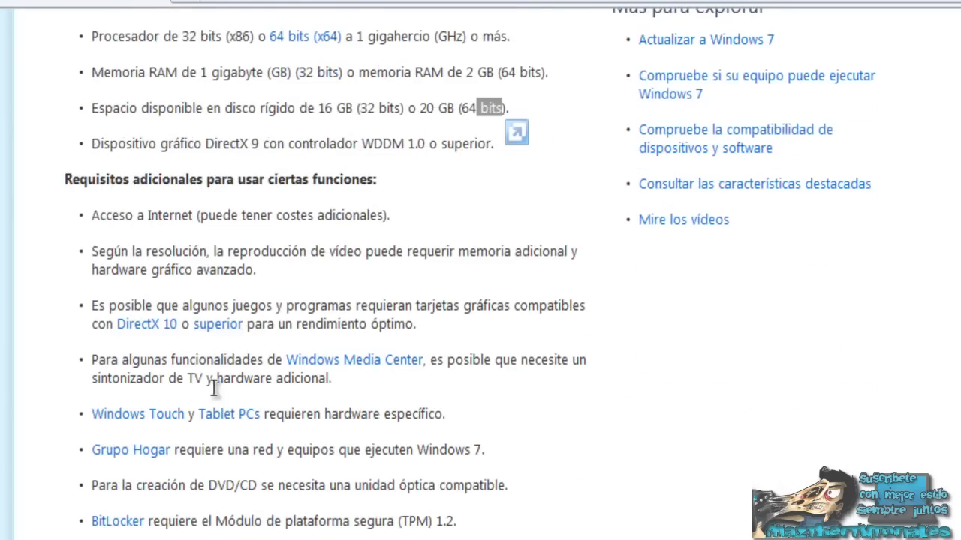
scroll(210, 395, "down", 4)
scroll(210, 394, "up", 2)
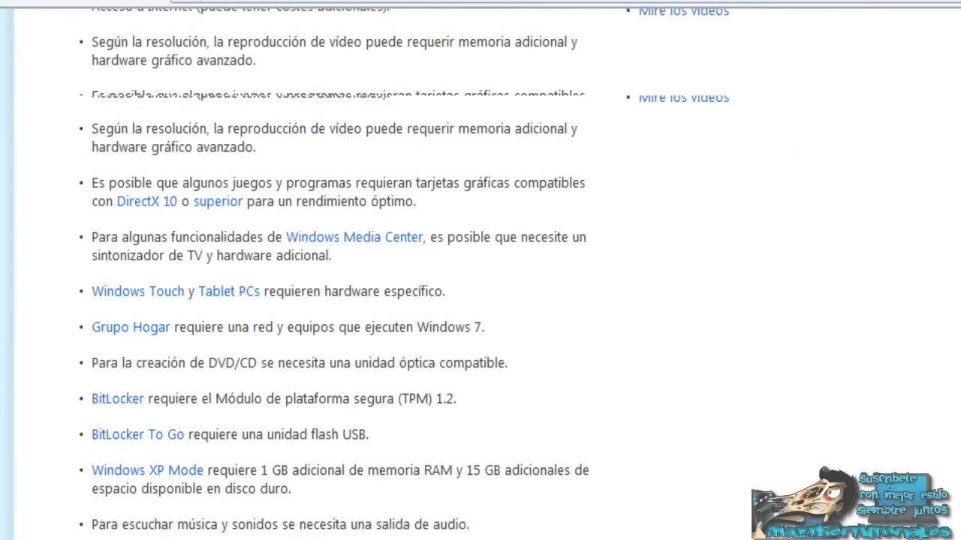
scroll(300, 300, "up", 4)
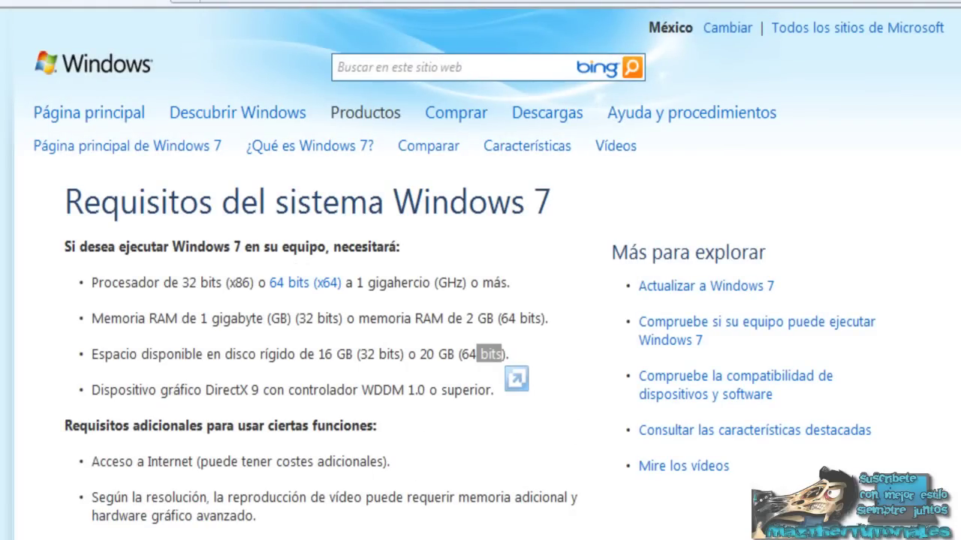
scroll(338, 240, "down", 2)
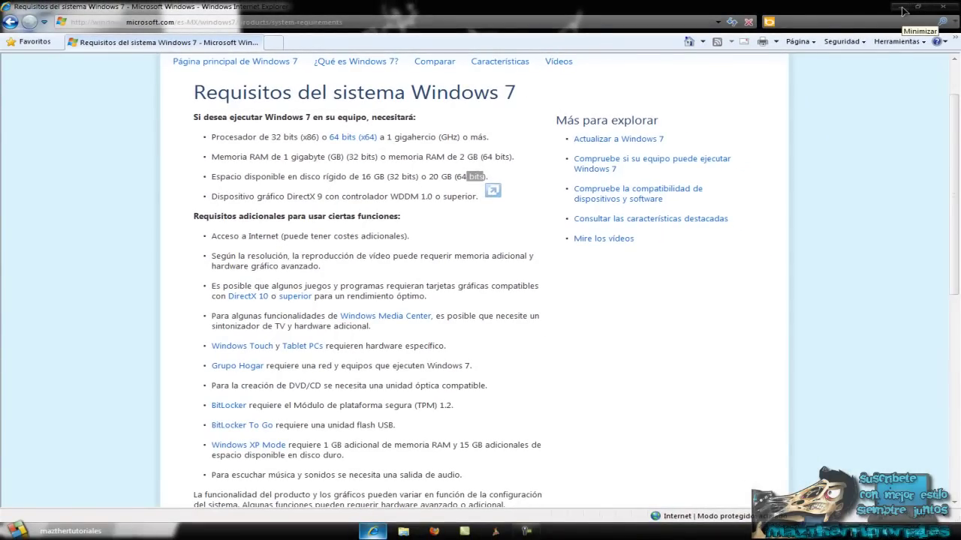
- Minimize the browser window with the system requirements and return to an empty desktop
left_click(904, 11)
left_click_drag(602, 319, 652, 350)
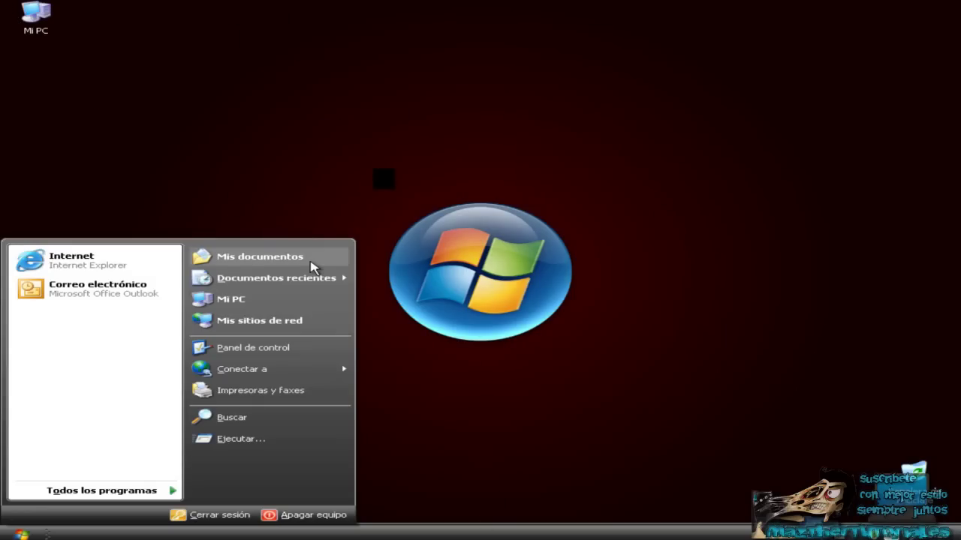
left_click(593, 145)
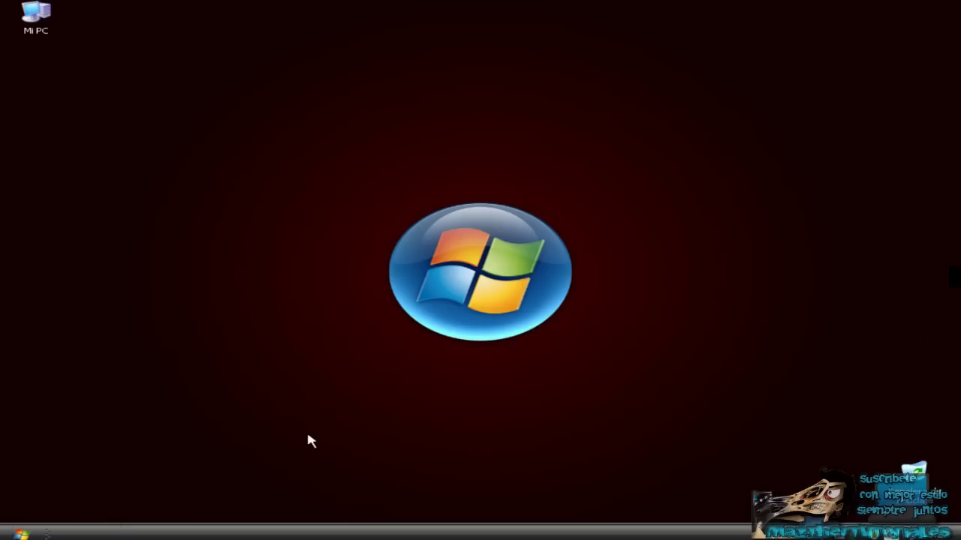
- Restart the XP computer, and keep the current color scheme without showing the performance message again
left_click(21, 535)
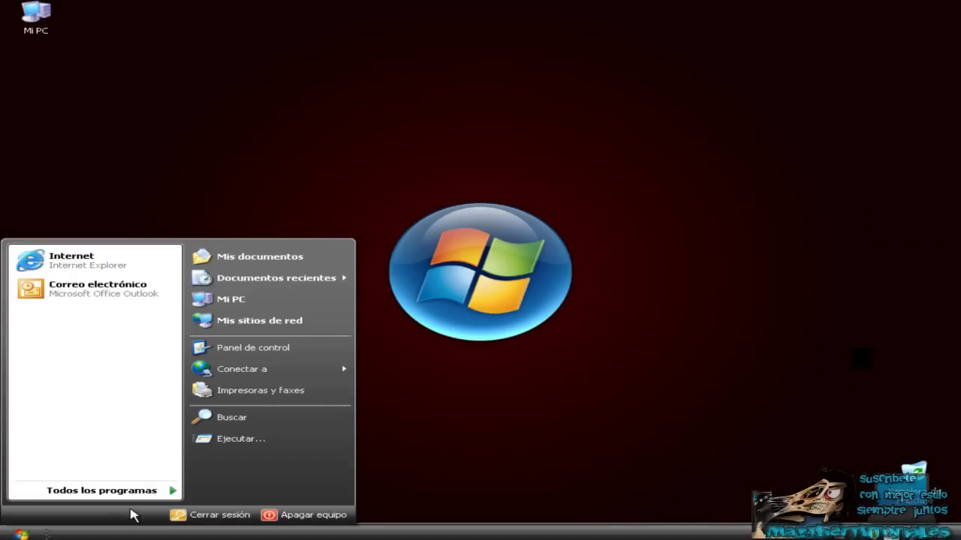
left_click(313, 515)
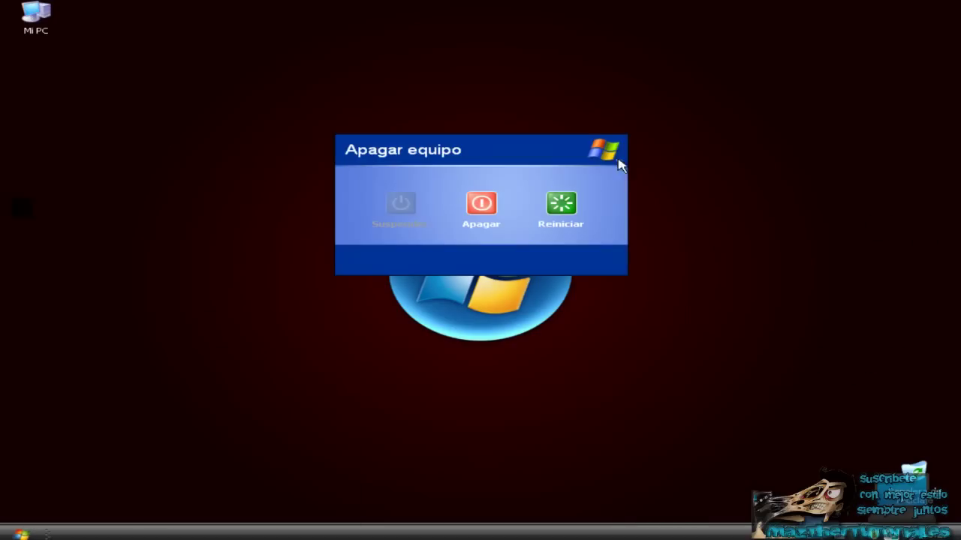
left_click(561, 204)
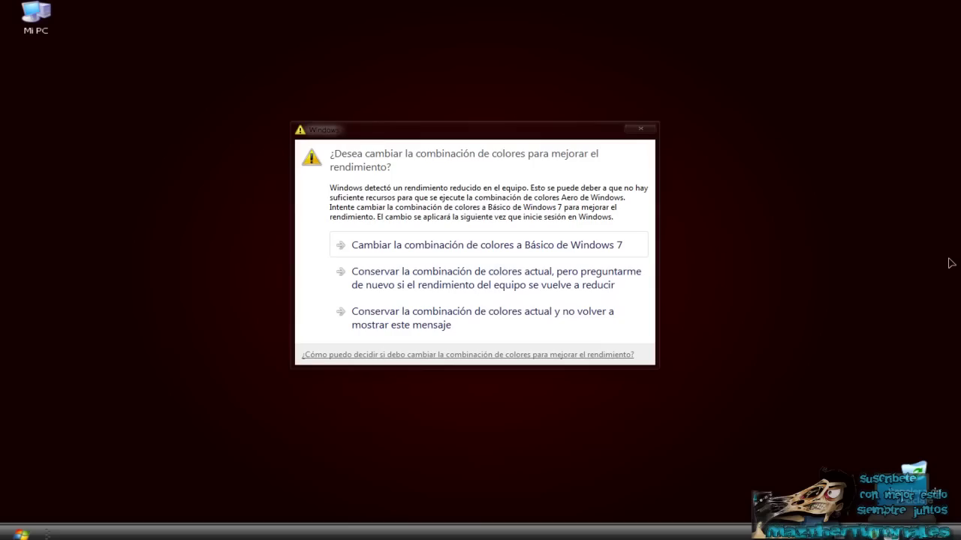
left_click(487, 323)
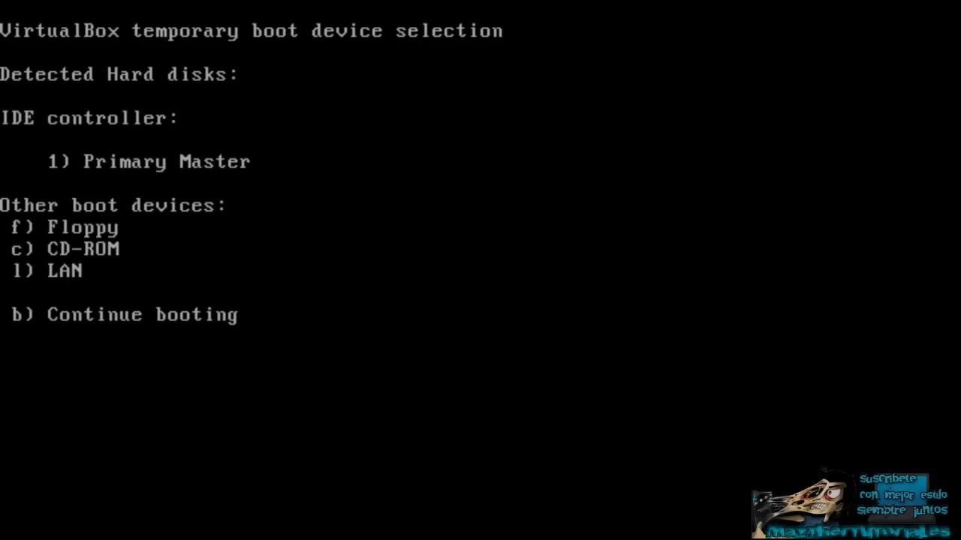
- Choose CD-ROM as the temporary boot device and start from the installation disc
key("c")
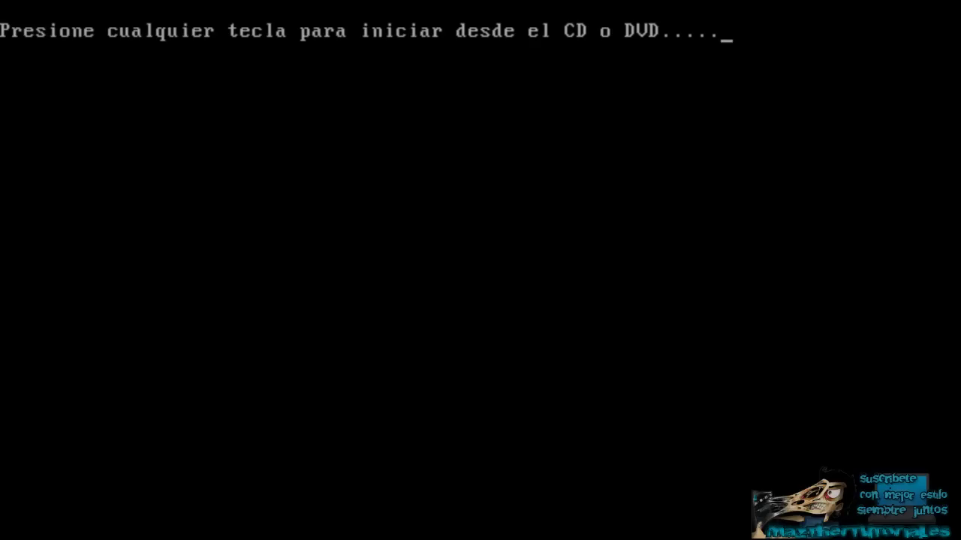
key("Return")
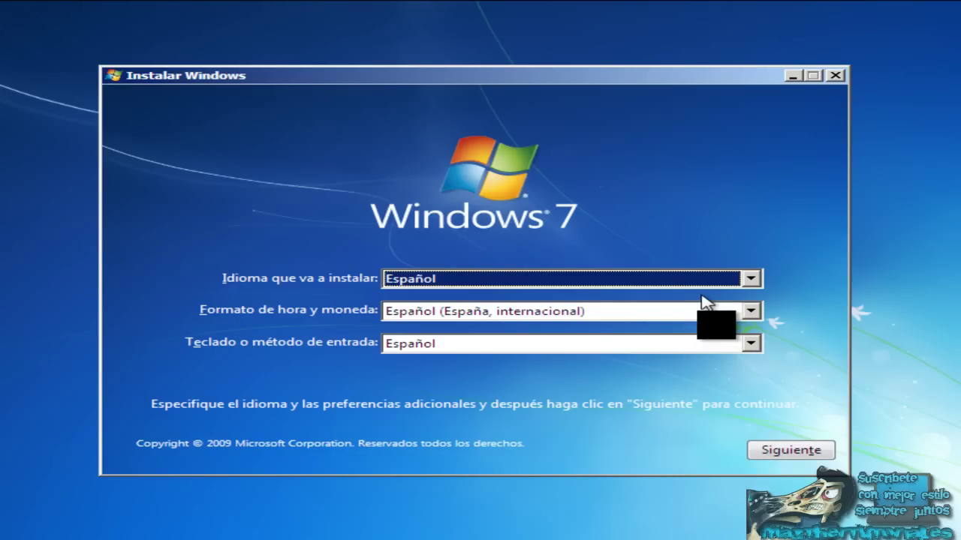
- Set the installation language to Español, time and currency format to Español (México) and keyboard to Latinoamérica, and continue
left_click(726, 279)
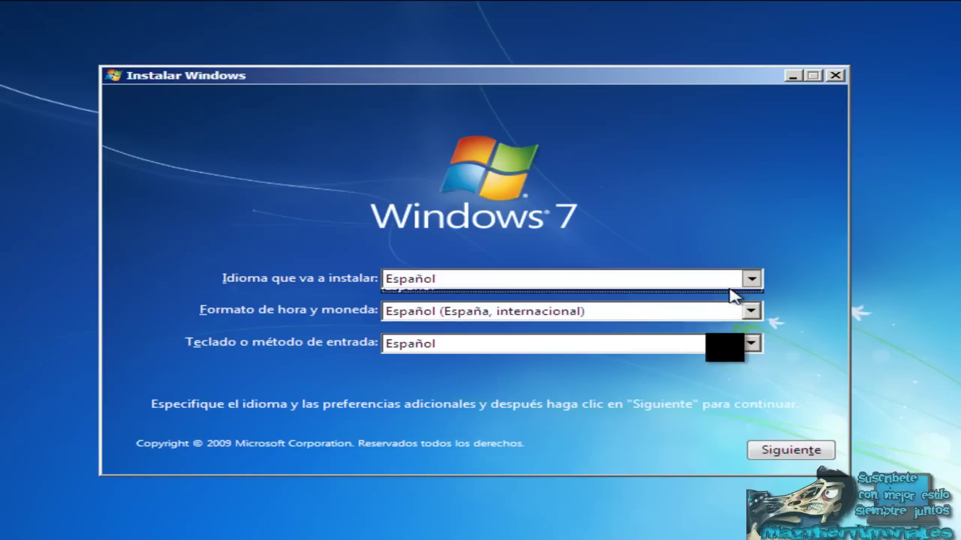
left_click(731, 295)
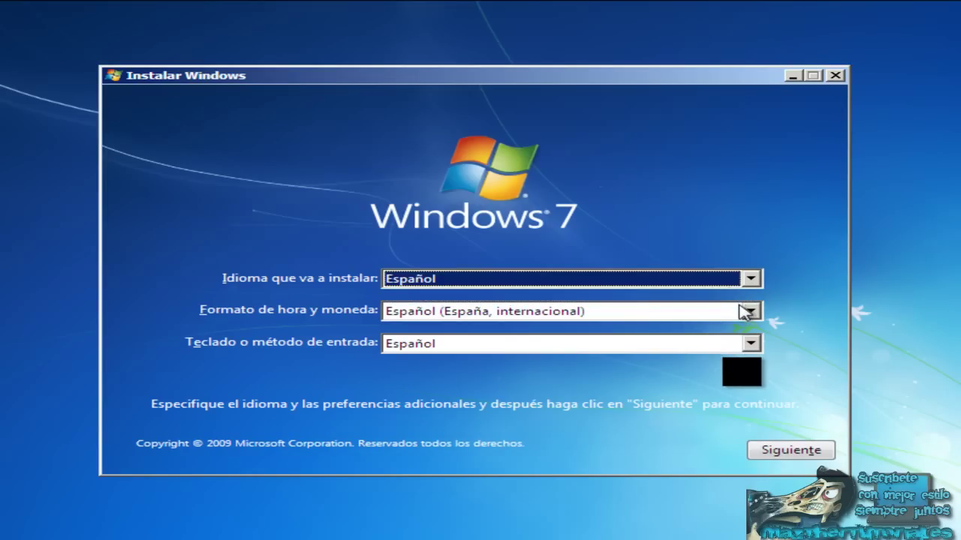
left_click(748, 311)
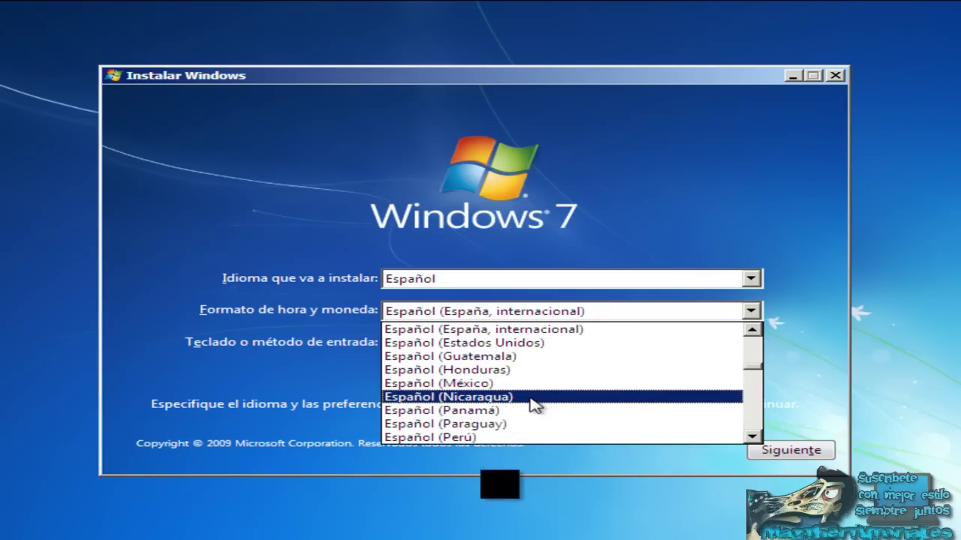
left_click(458, 383)
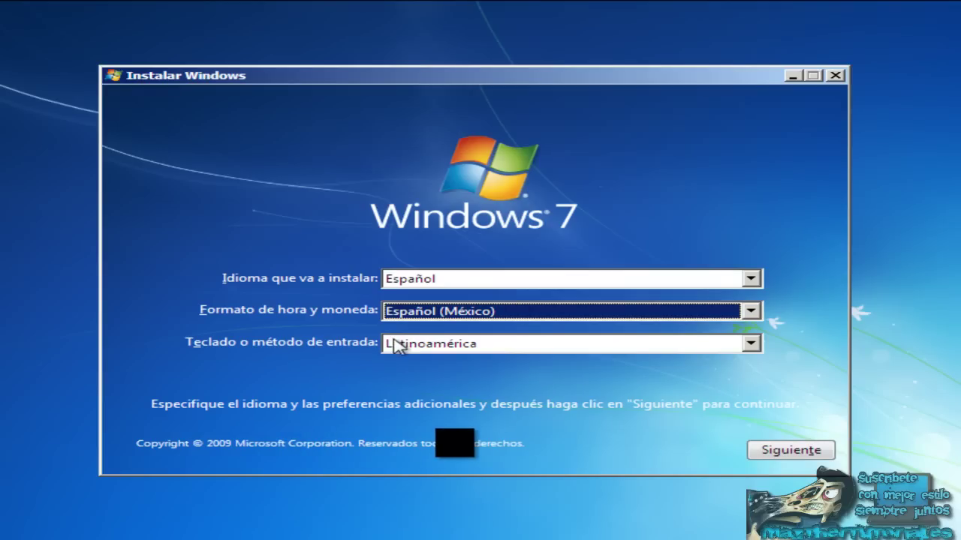
left_click(437, 355)
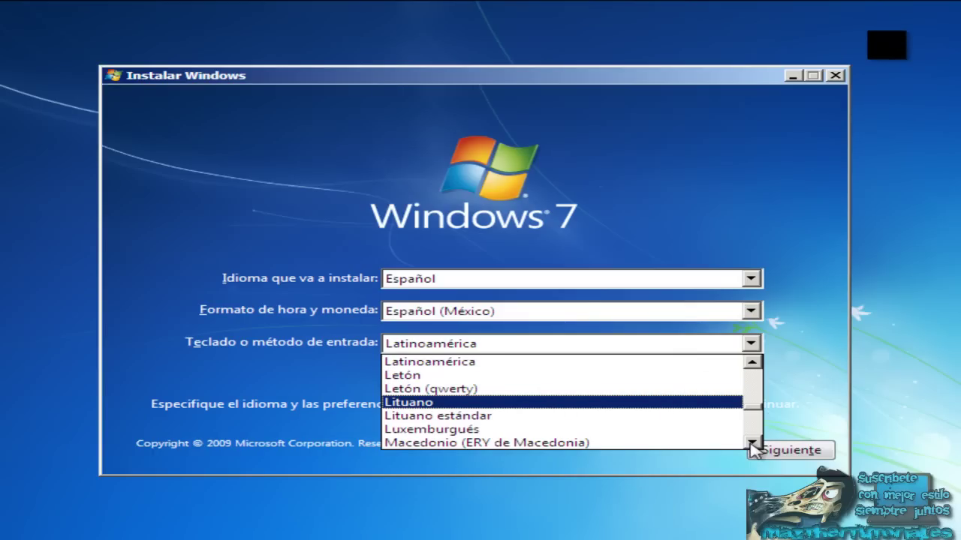
left_click(491, 363)
left_click(824, 454)
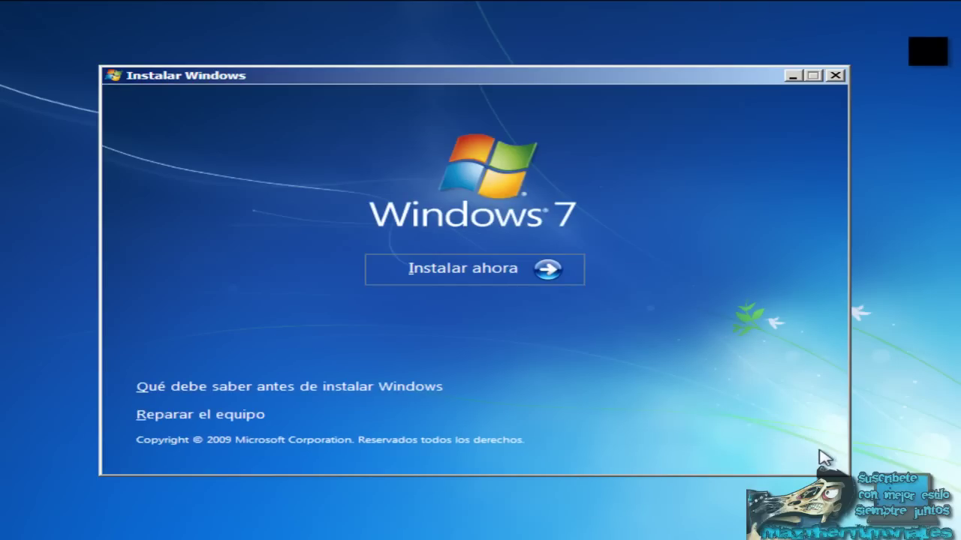
- Start the installation and choose Windows 7 Ultimate x86 as the operating system to install
left_click(533, 256)
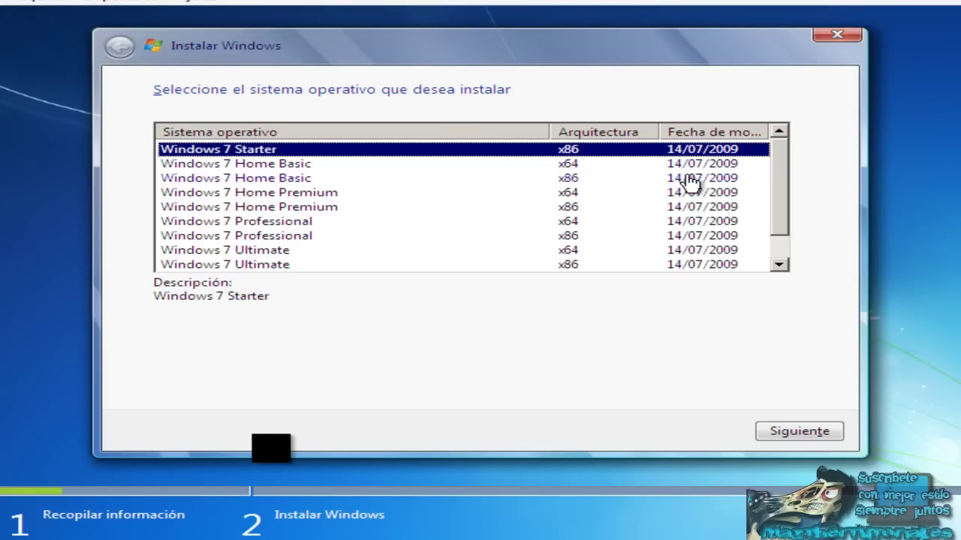
scroll(789, 187, "down", 1)
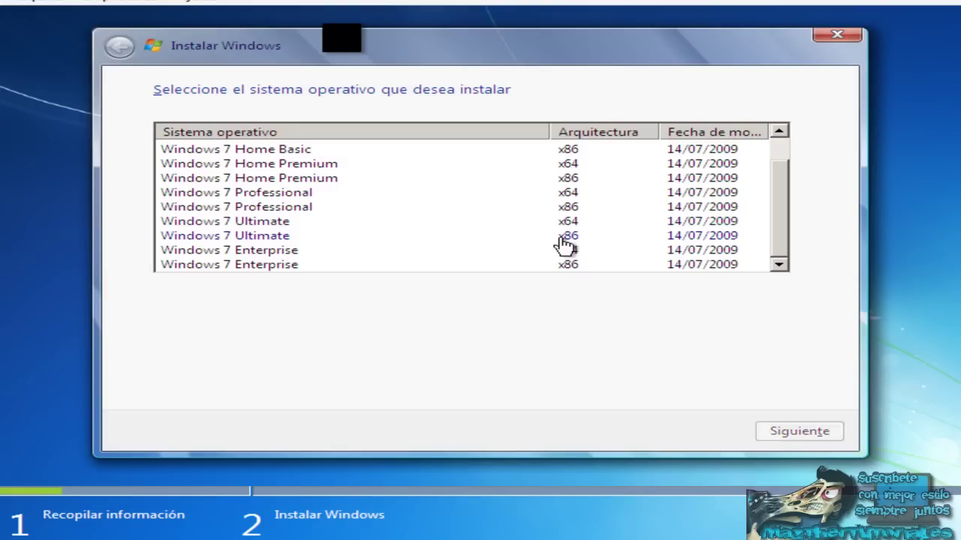
left_click(562, 239)
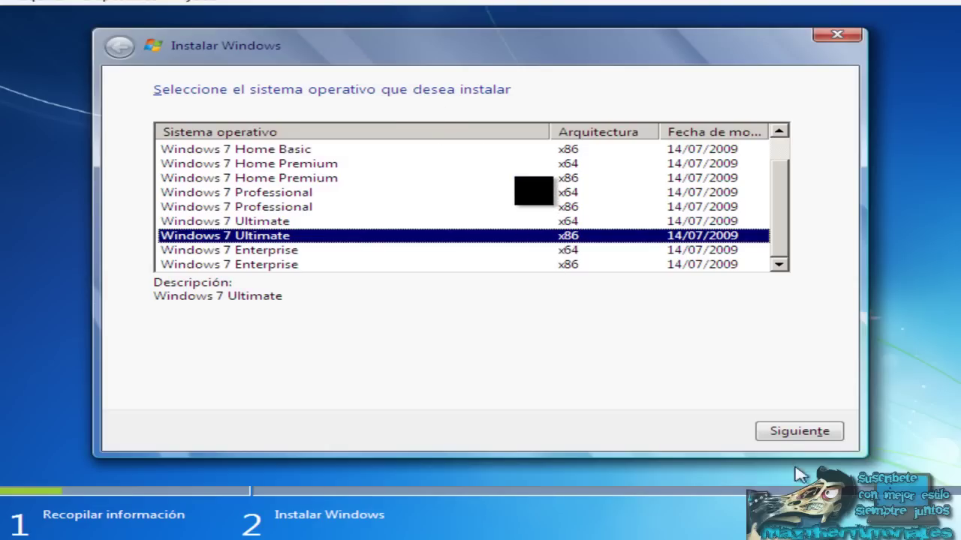
left_click(795, 431)
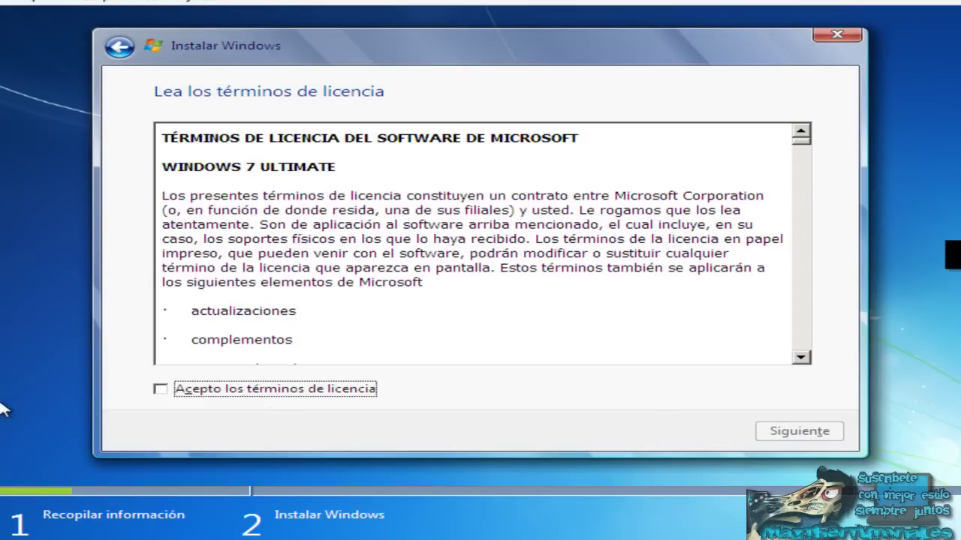
- Accept the license terms and choose the Personalizada (avanzada) installation type
left_click(154, 390)
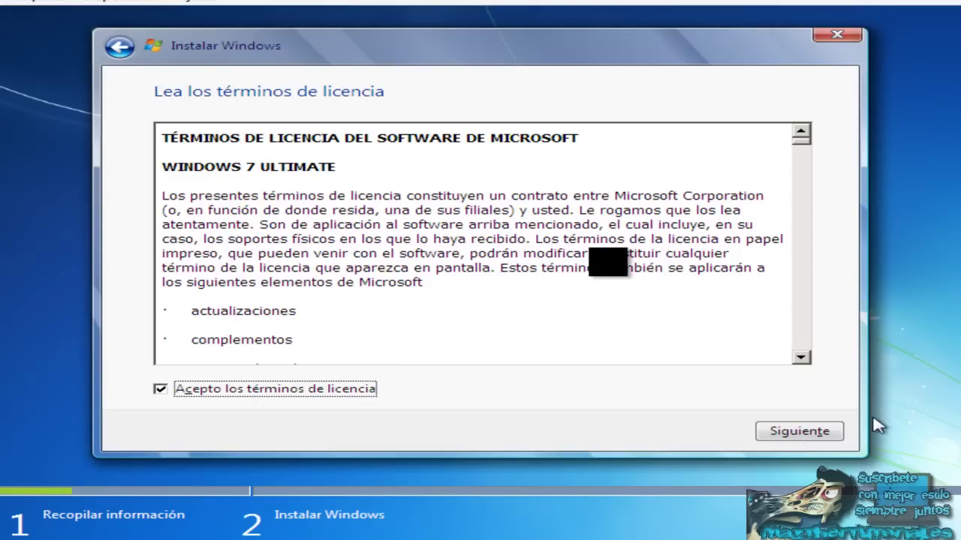
key("Tab")
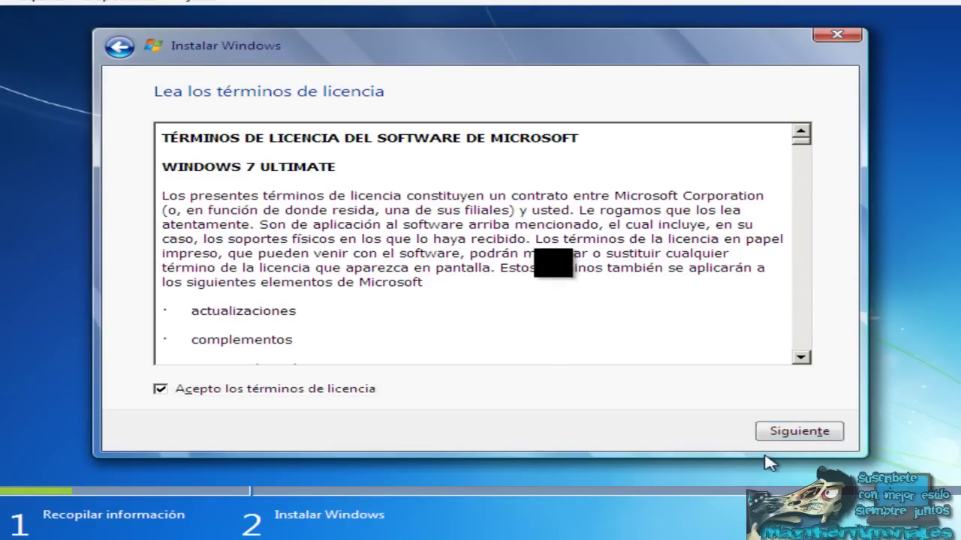
key("Return")
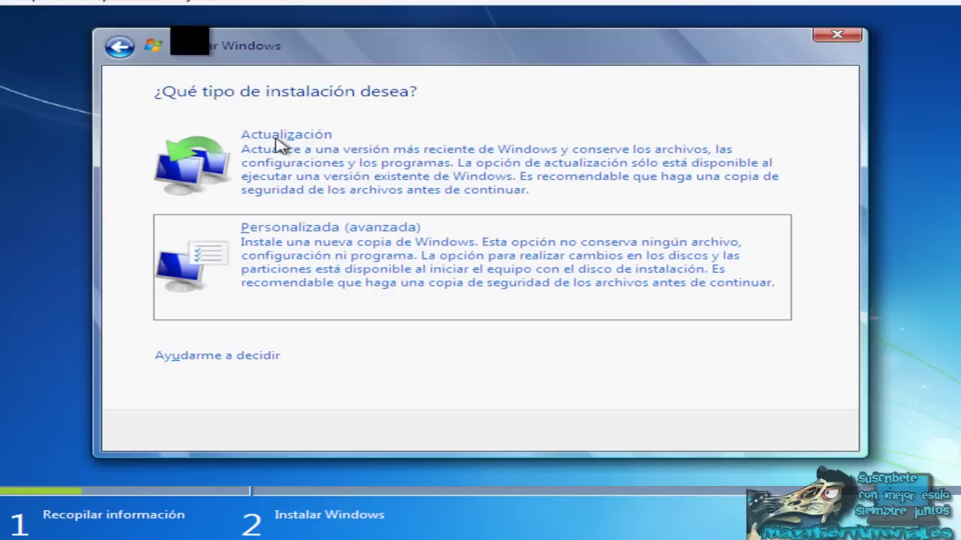
left_click(532, 311)
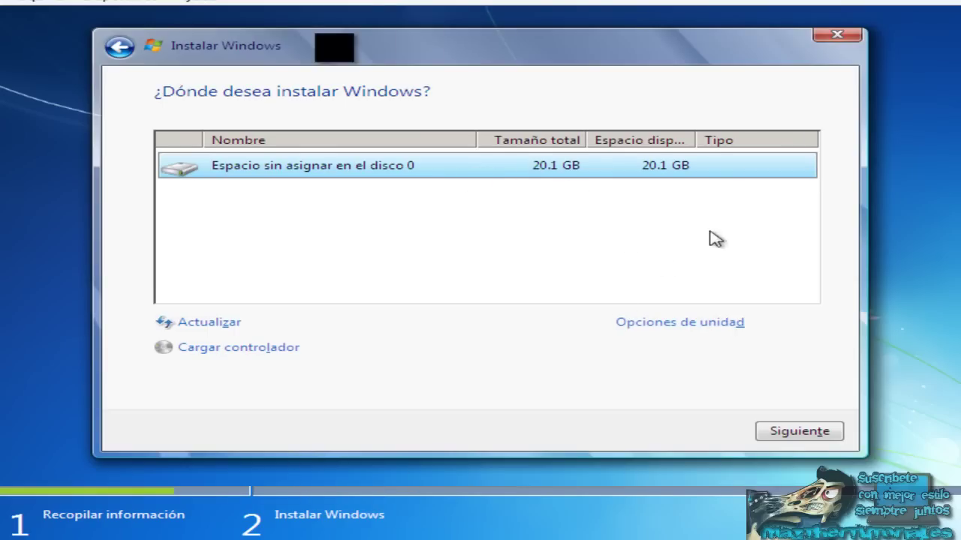
- Create a 20562 MB partition in disk 0's unallocated space, allowing additional system partitions, and continue the installation on Disco 0 Partición 2
left_click(653, 322)
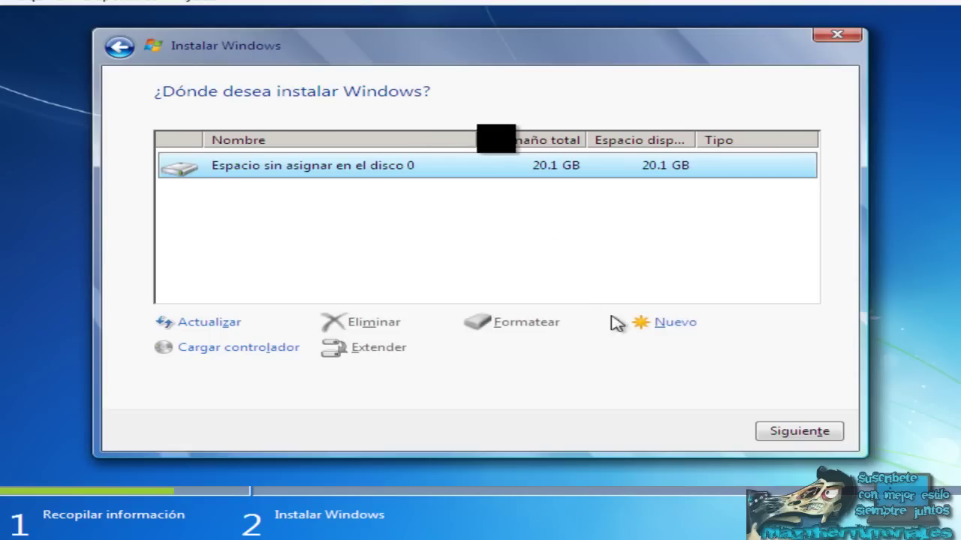
left_click(670, 326)
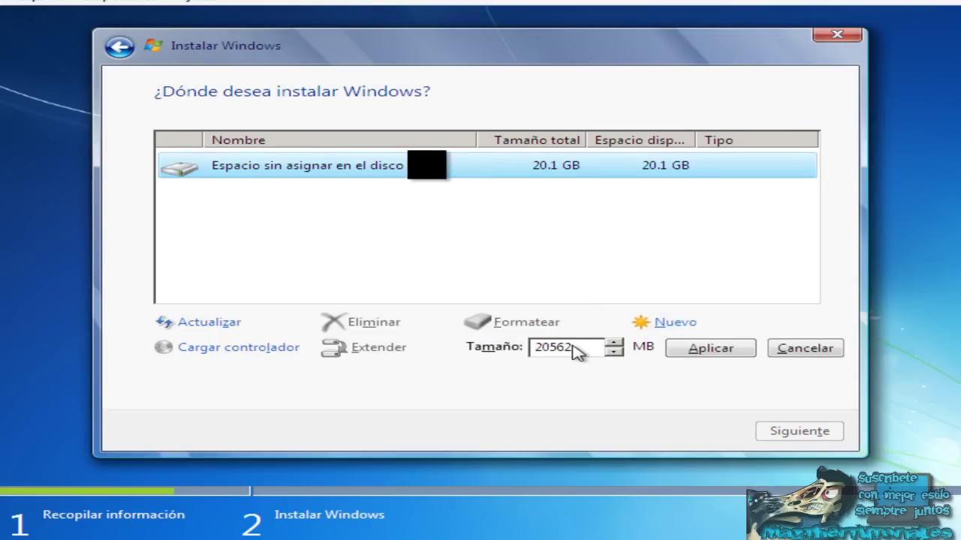
left_click_drag(581, 350, 535, 352)
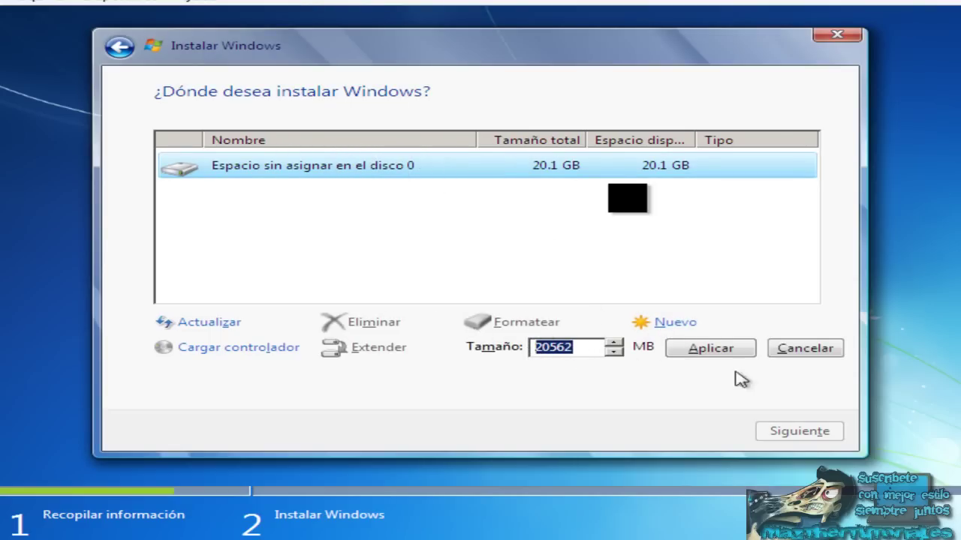
left_click(726, 349)
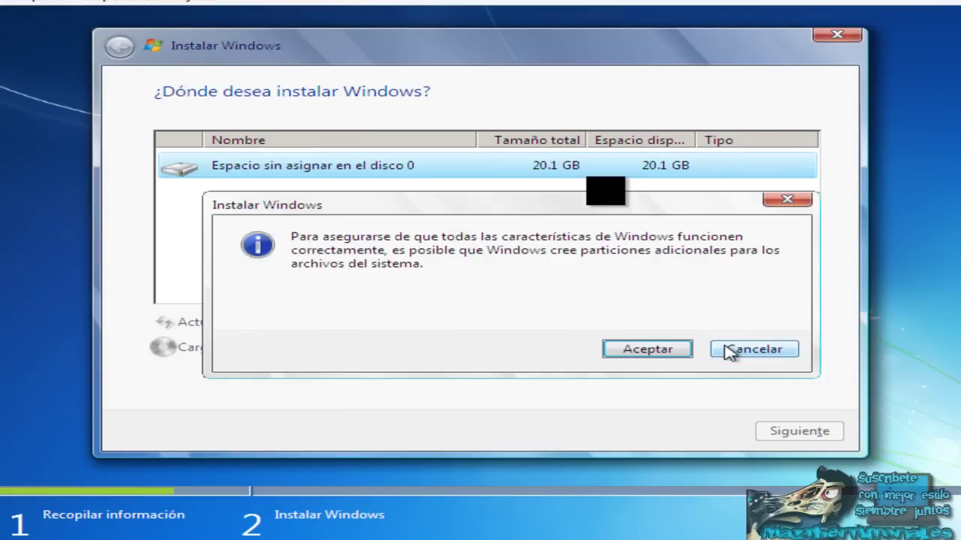
left_click(673, 355)
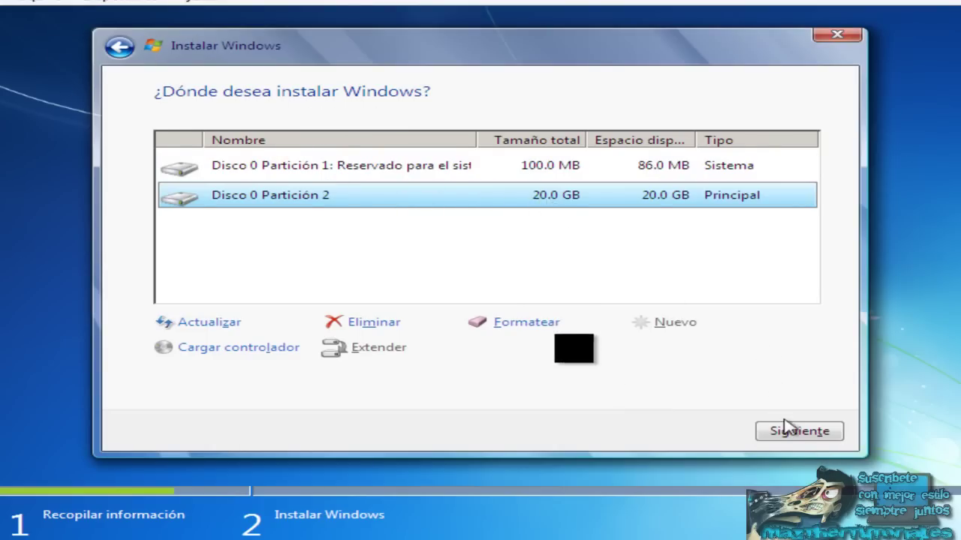
left_click(797, 438)
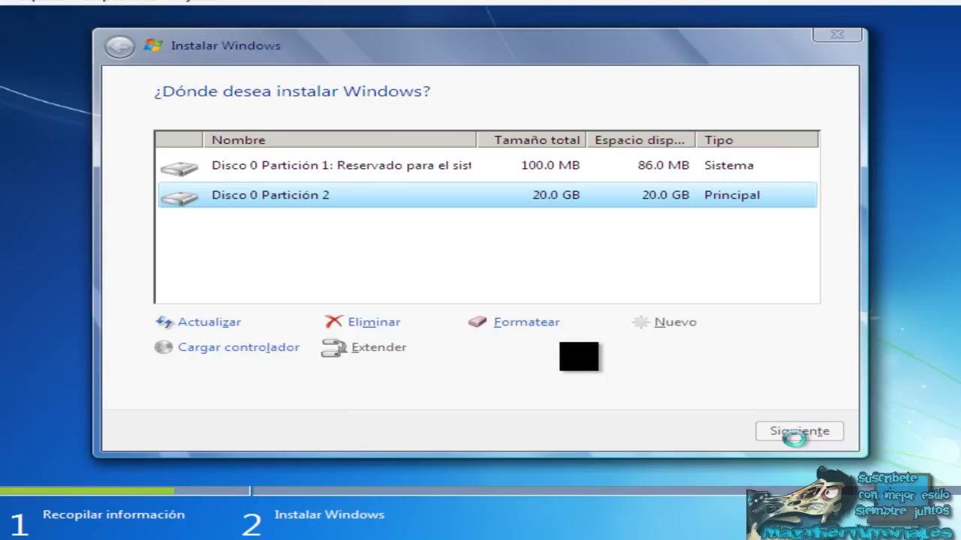